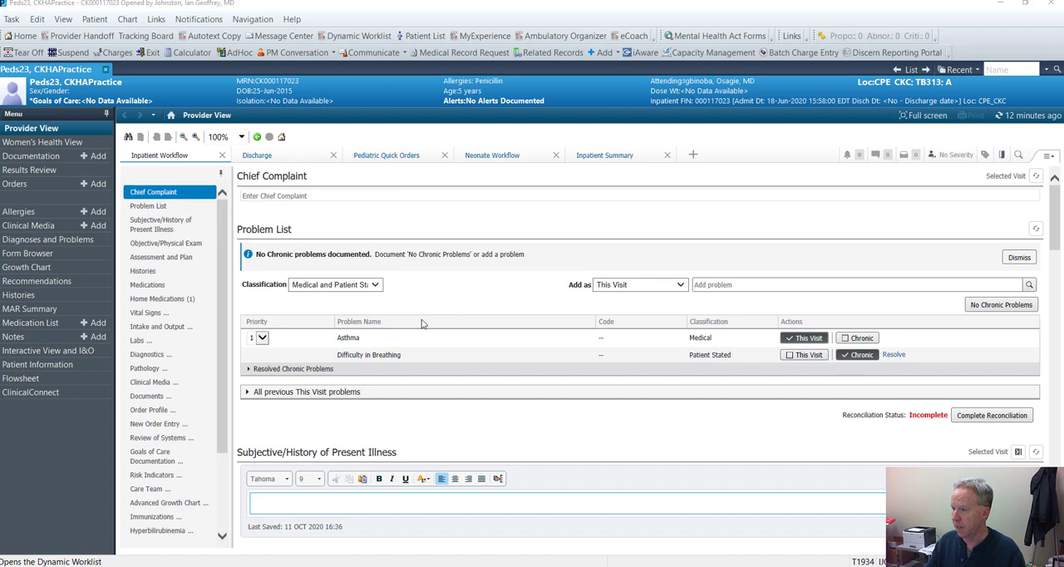
Enter SOB as the chief complaint for the selected visit
click(299, 195)
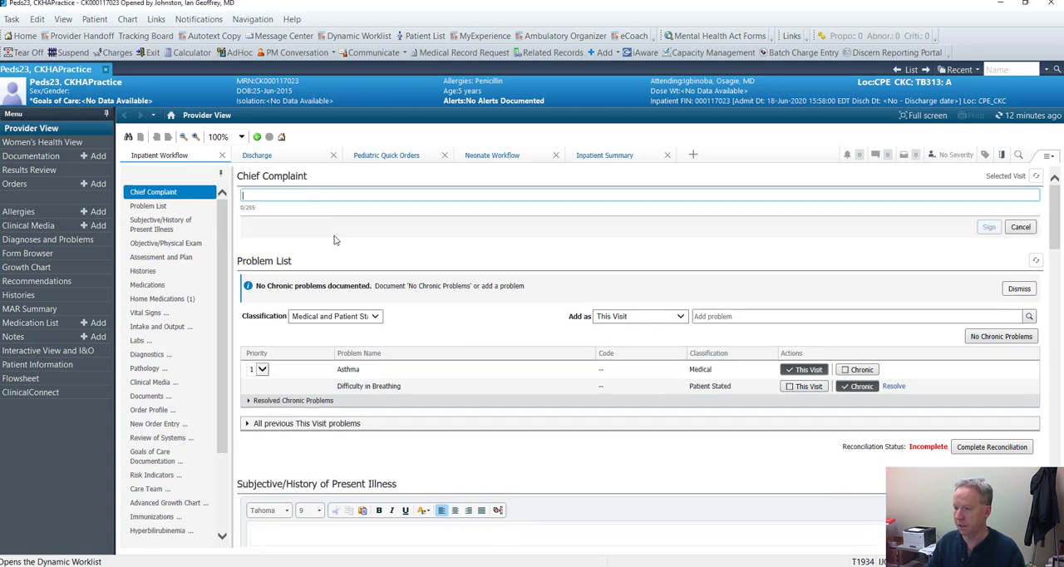
text(SOB)
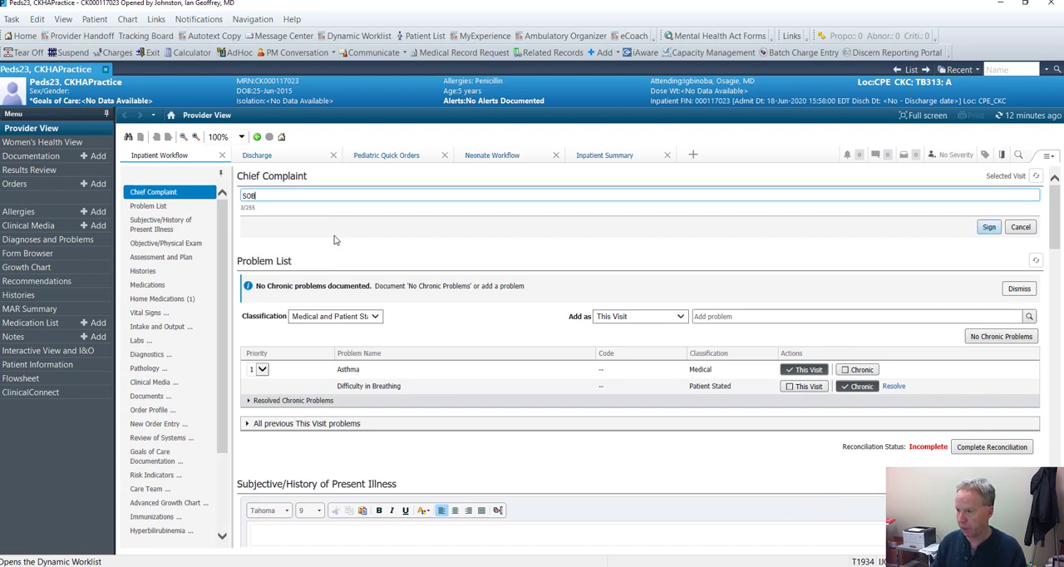
click(745, 317)
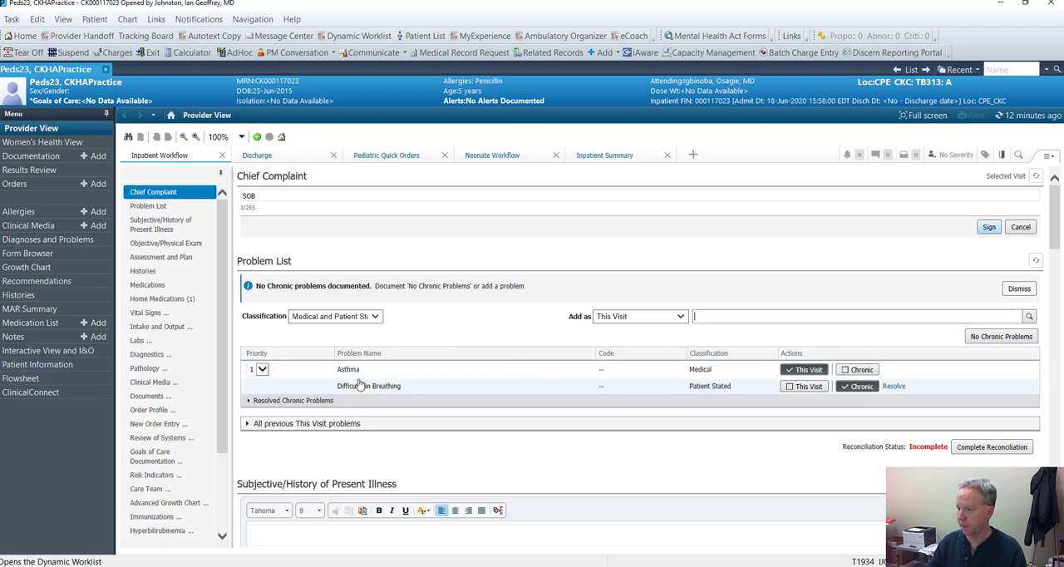
Document "Patient presents with a five day history of cough and wheeze" under Subjective/History of Present Illness and save it
scroll(522, 374, down, 3)
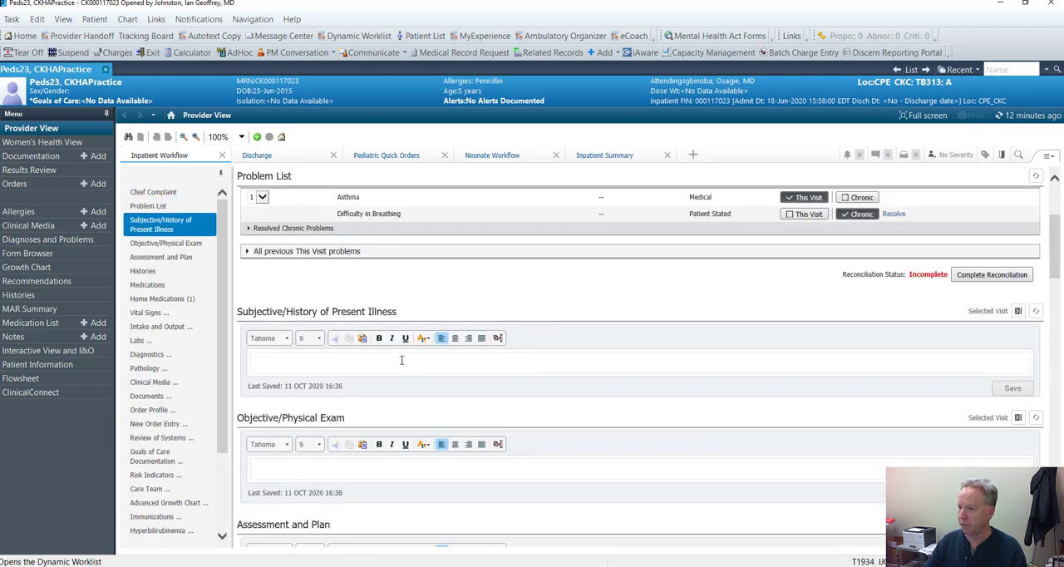
click(401, 360)
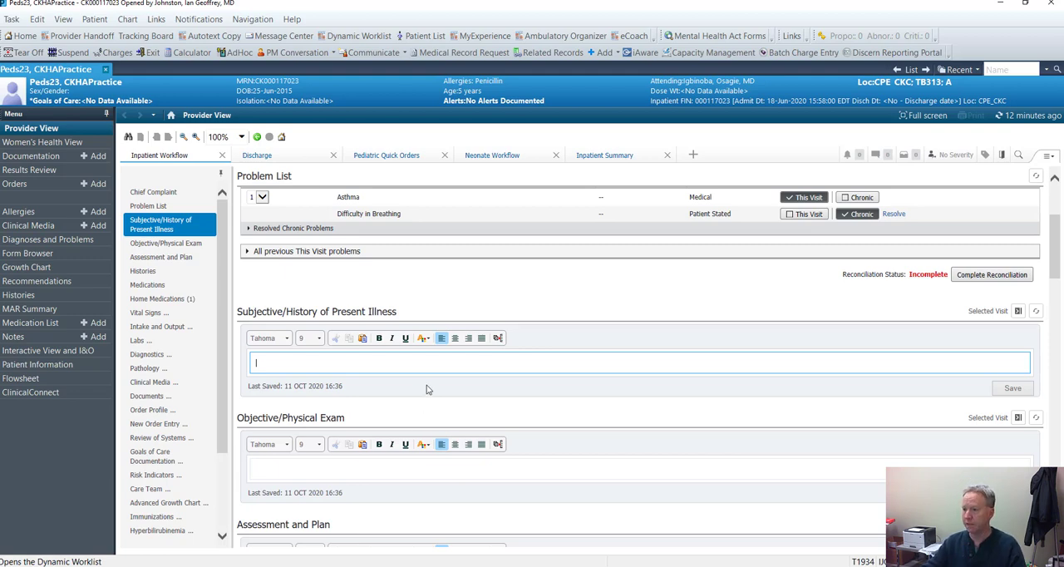
scroll(433, 387, down, 1)
scroll(471, 443, down, 1)
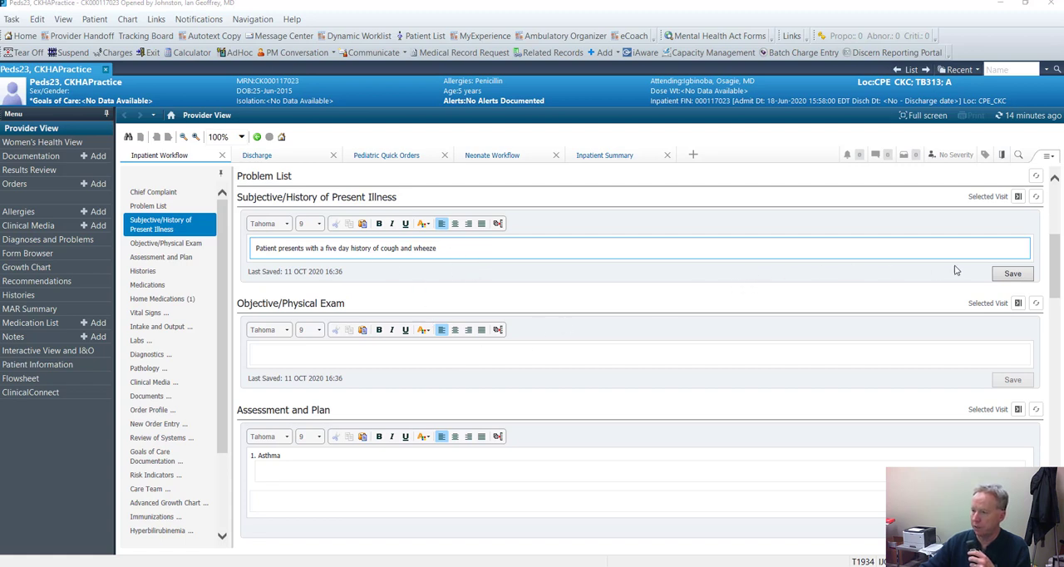
click(1012, 274)
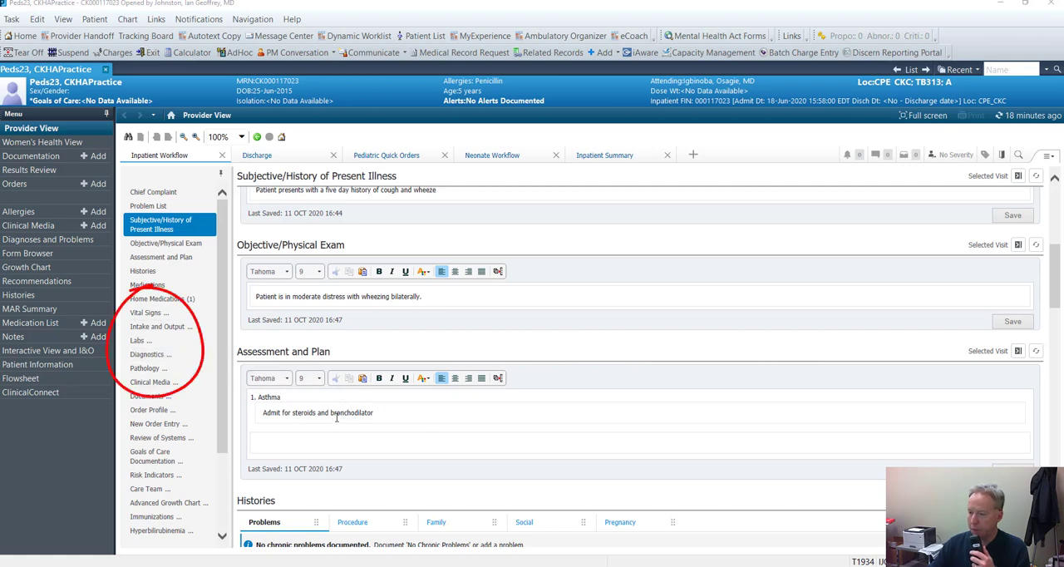
Tag the Hematology lab results from WBC through Baso % Auto in the 10 OCT 2020 08:00 column
click(138, 342)
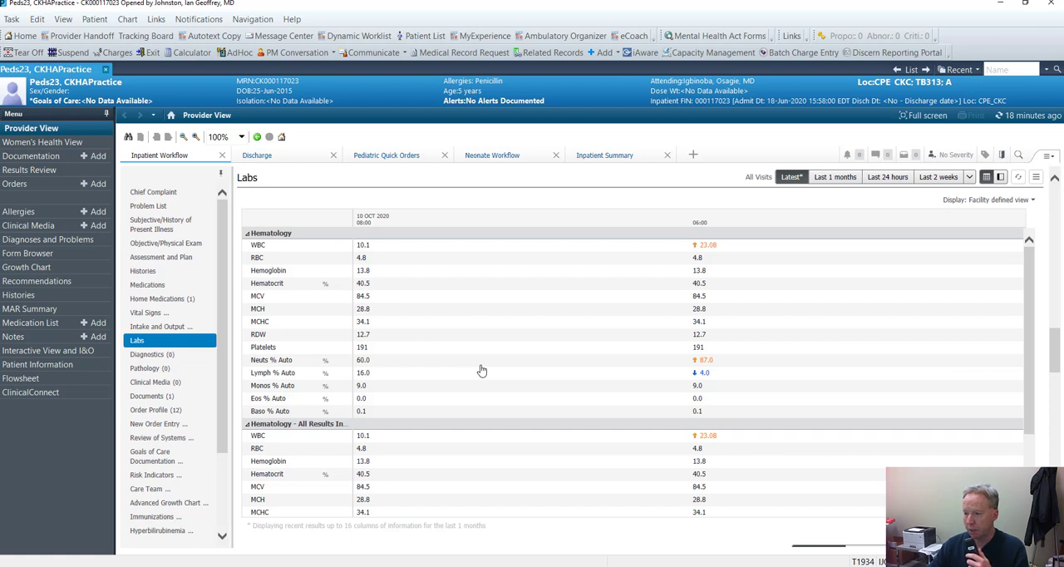
click(369, 247)
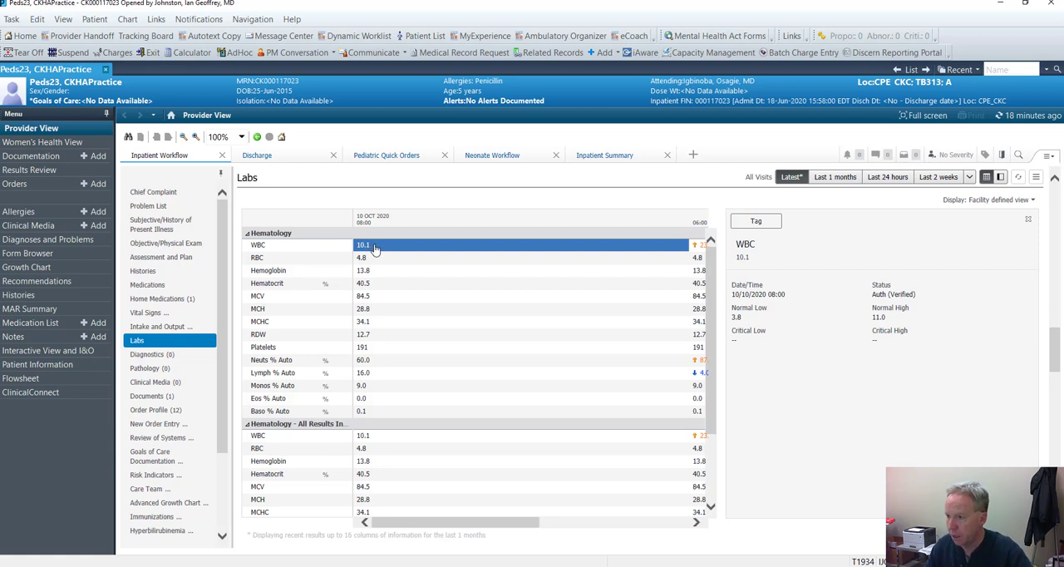
shift+click(376, 413)
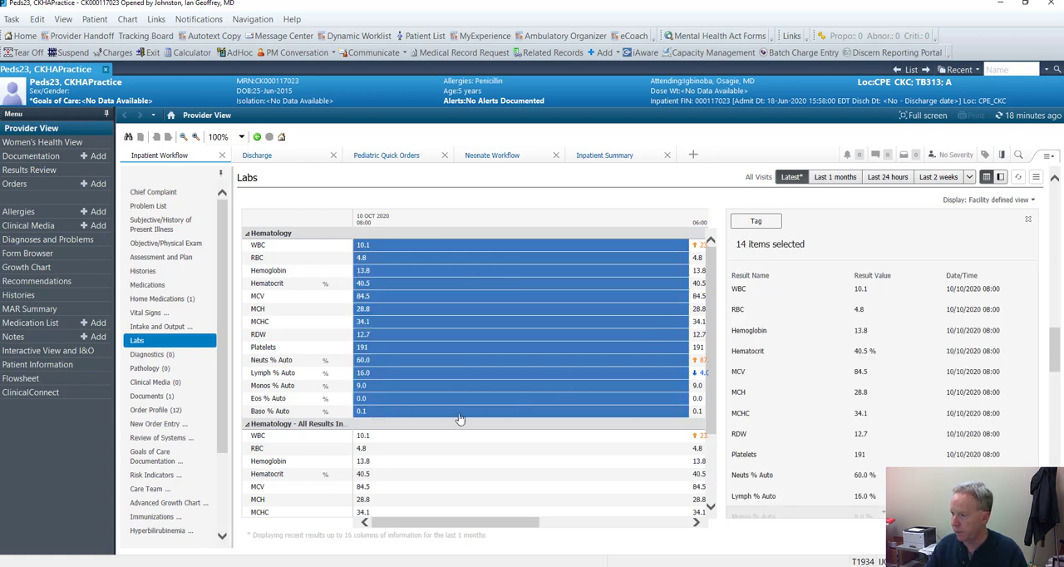
click(756, 222)
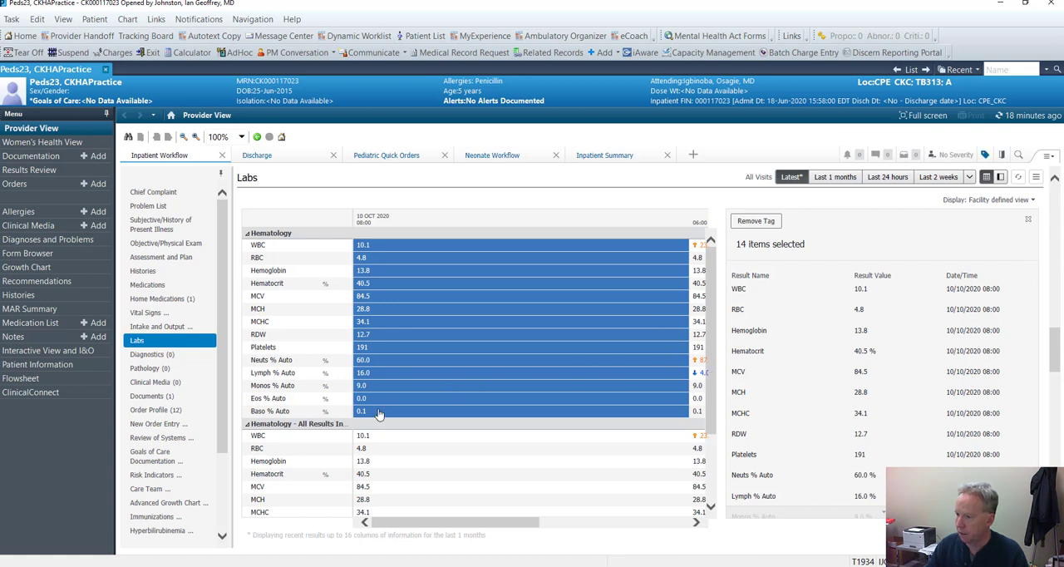
Create a Consult Note for the patient and review its pulled-in sections and lab results
click(155, 357)
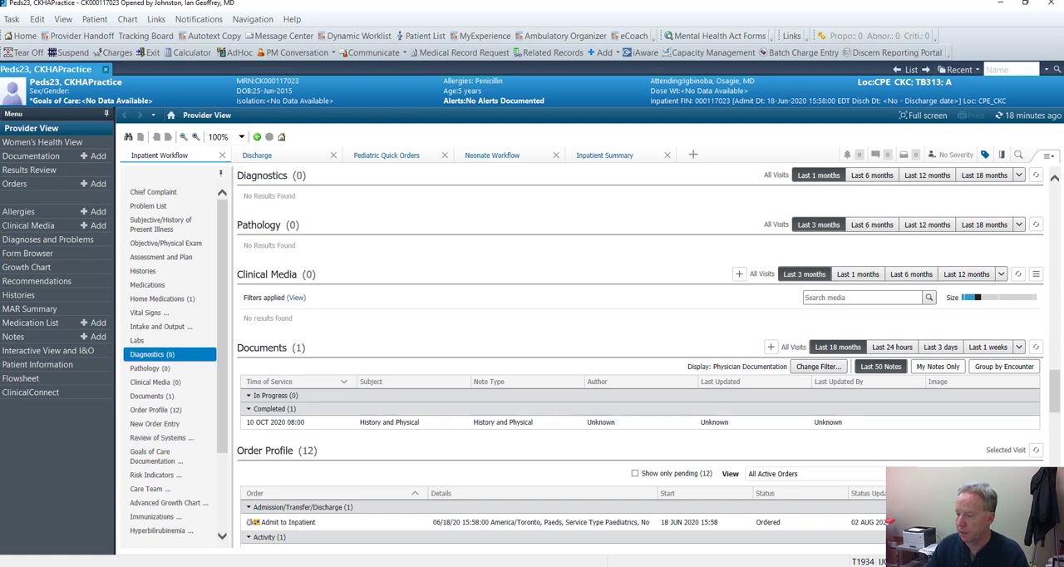
scroll(170, 366, down, 2)
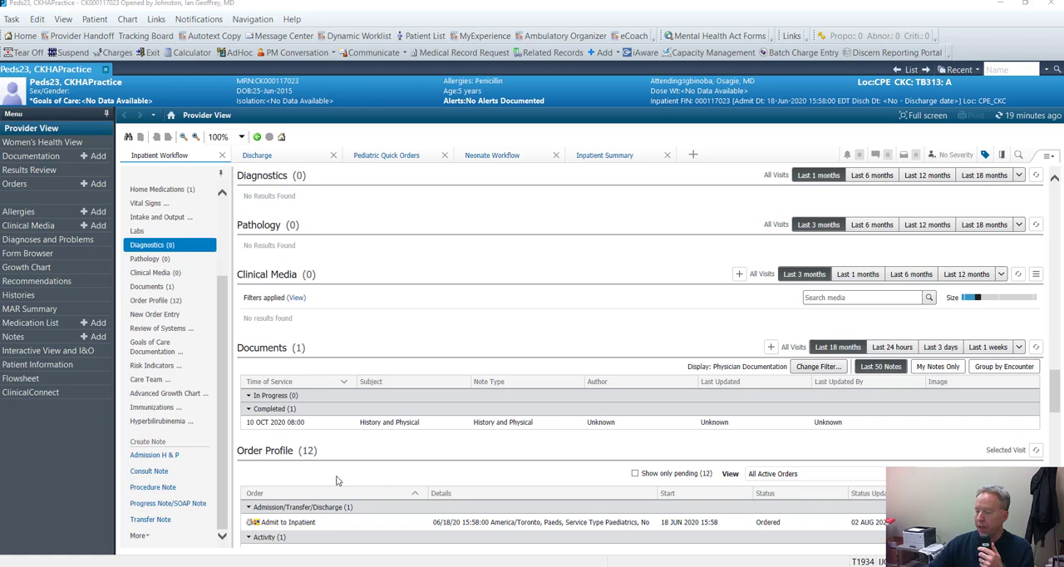
click(149, 471)
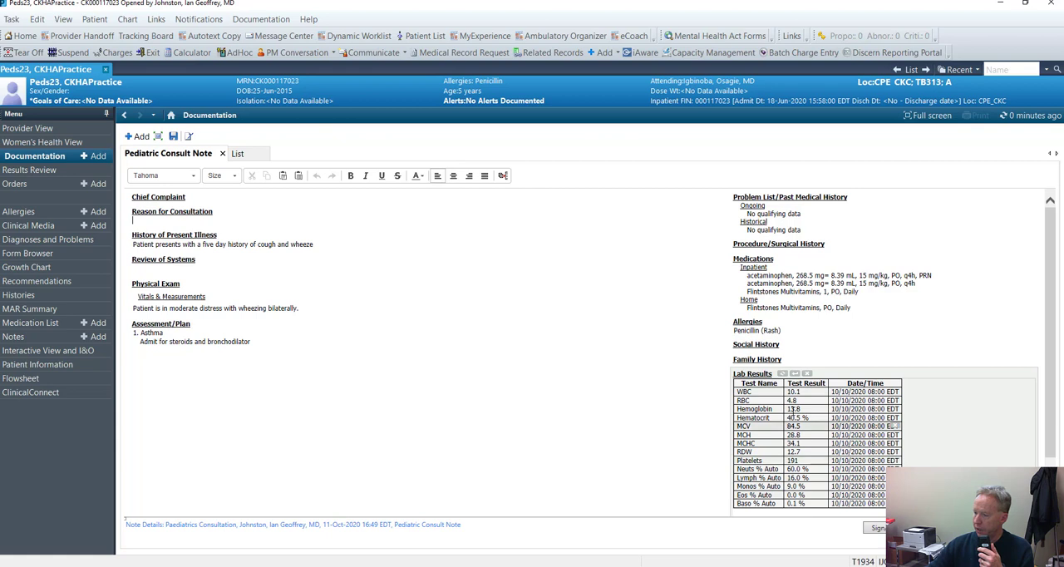
scroll(793, 408, down, 1)
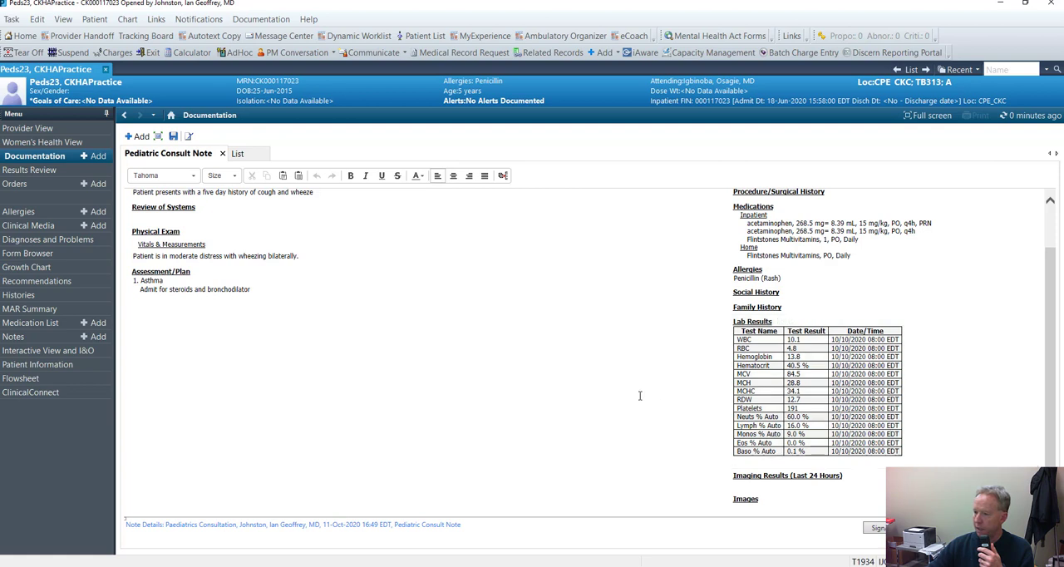
scroll(640, 396, up, 1)
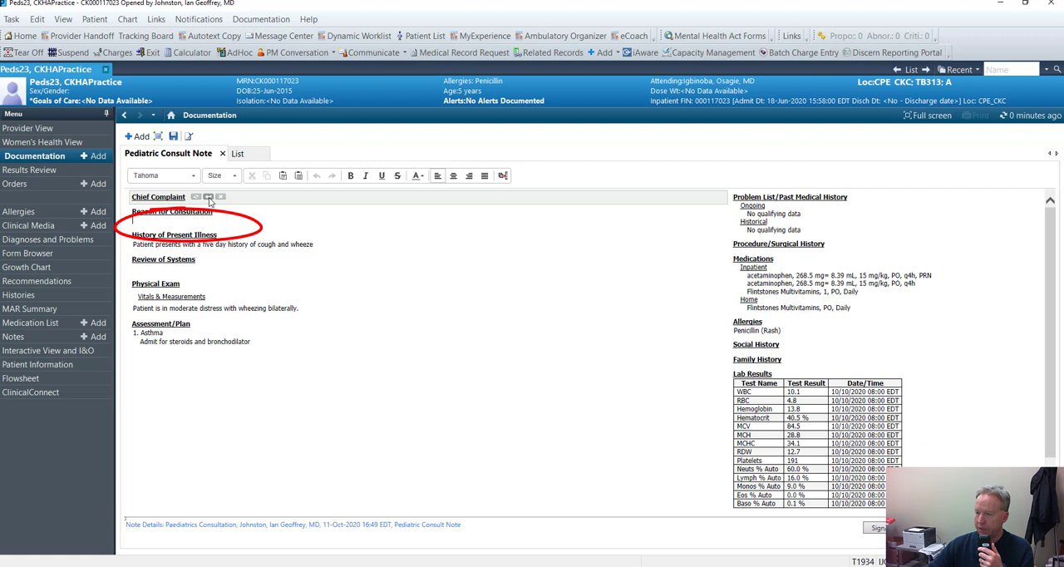
Insert free text under Chief Complaint in the consult note and enter Asthma
click(208, 197)
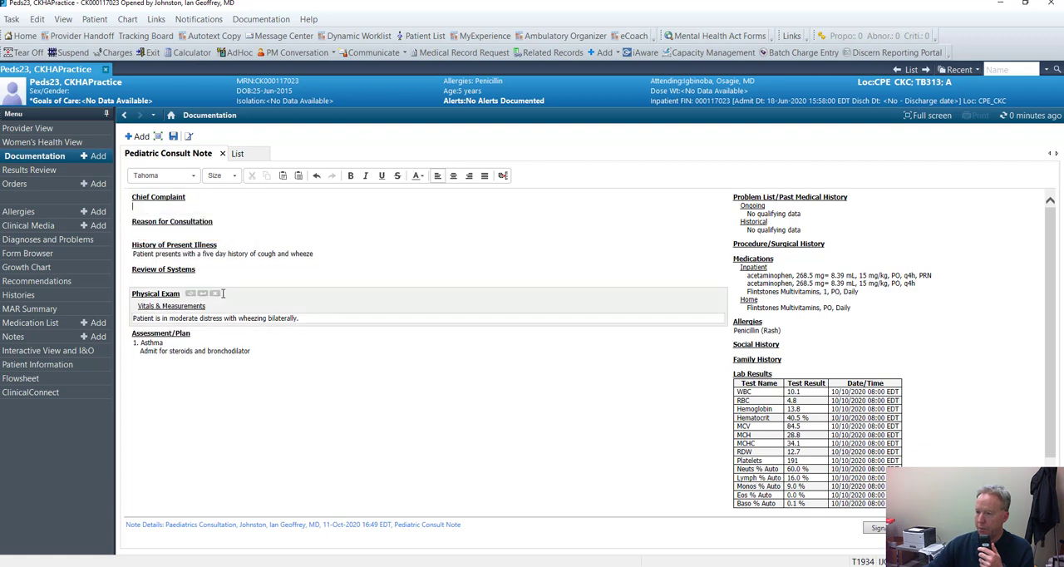
text(Asth)
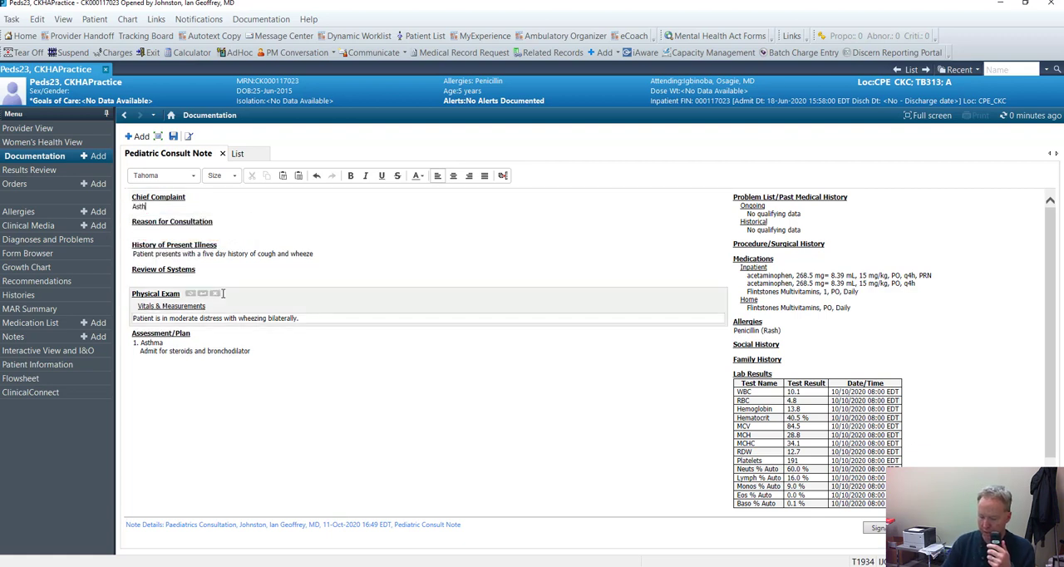
text(ma)
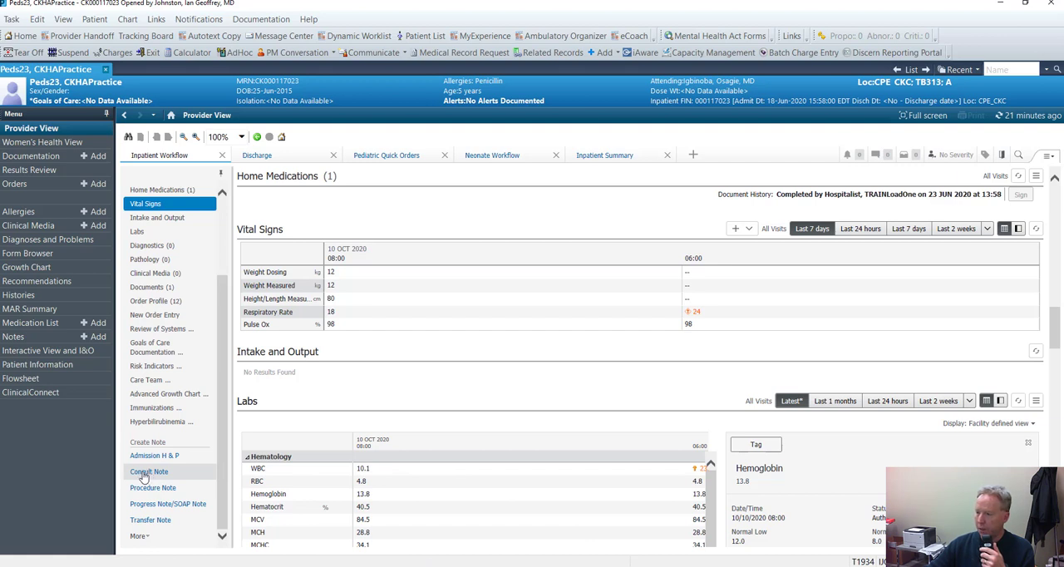
Create another Consult Note and return to the Inpatient Workflow with the note left open
click(144, 474)
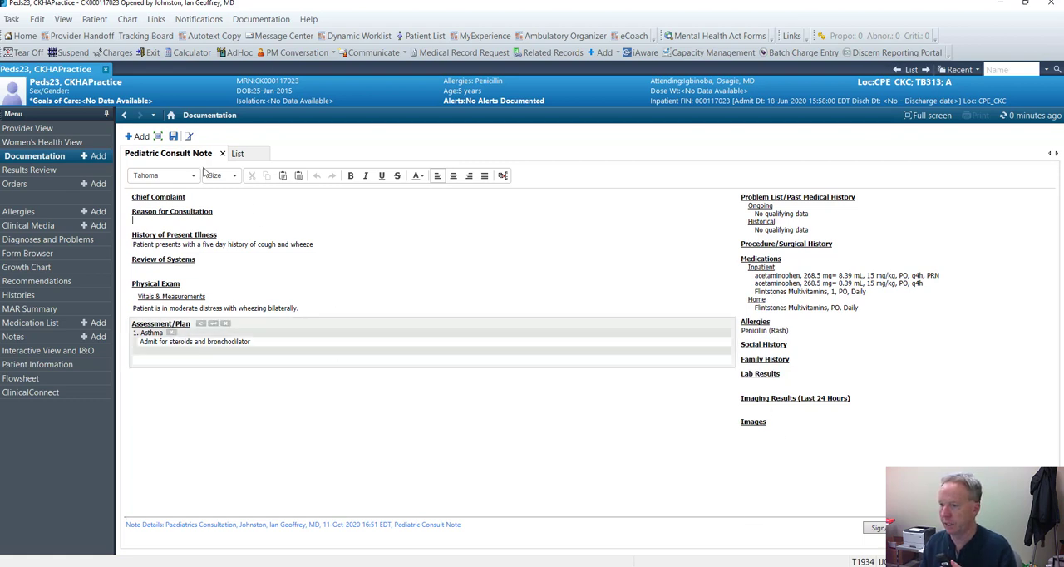
click(170, 115)
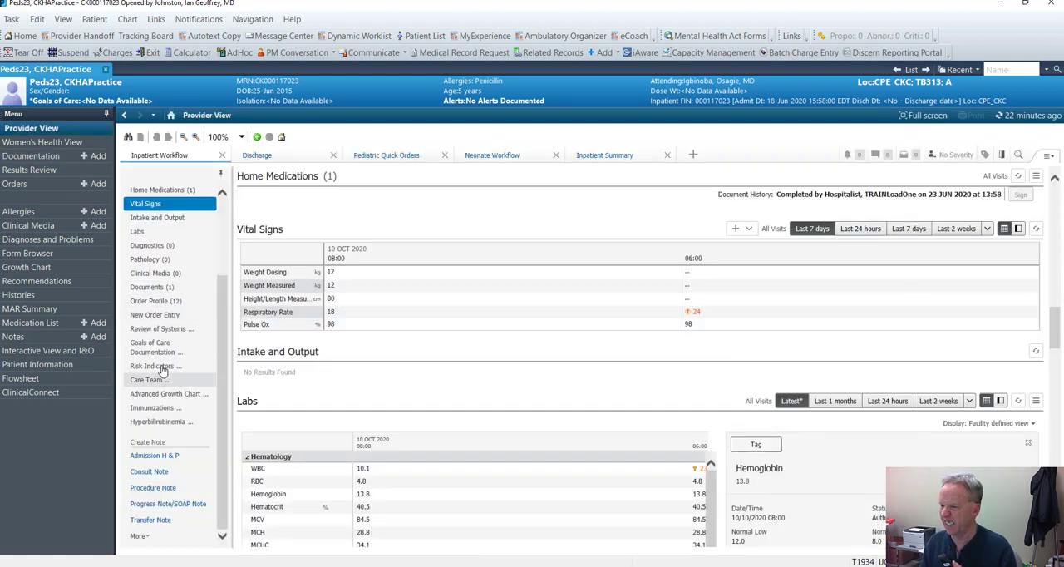
Go to Labs and tag the 10 OCT 2020 08:00 Hematology results, WBC through Baso % Auto, for the open note
click(138, 233)
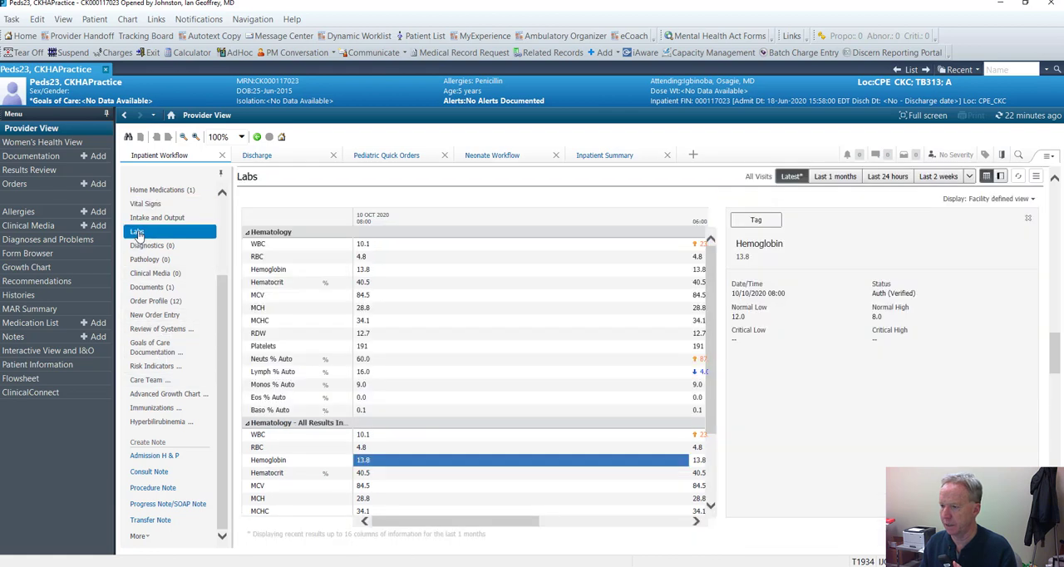
click(263, 248)
click(265, 256)
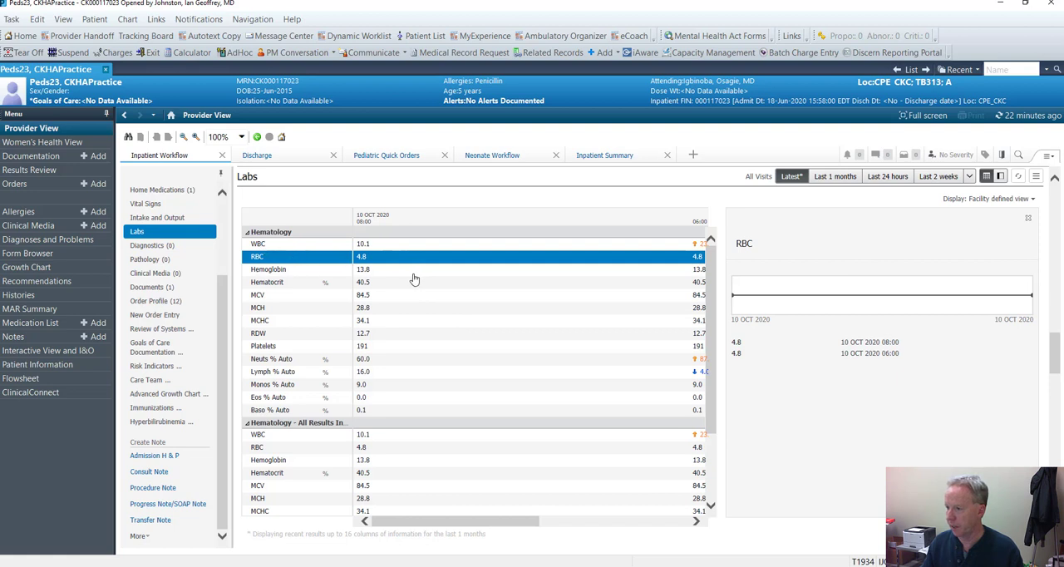
click(399, 247)
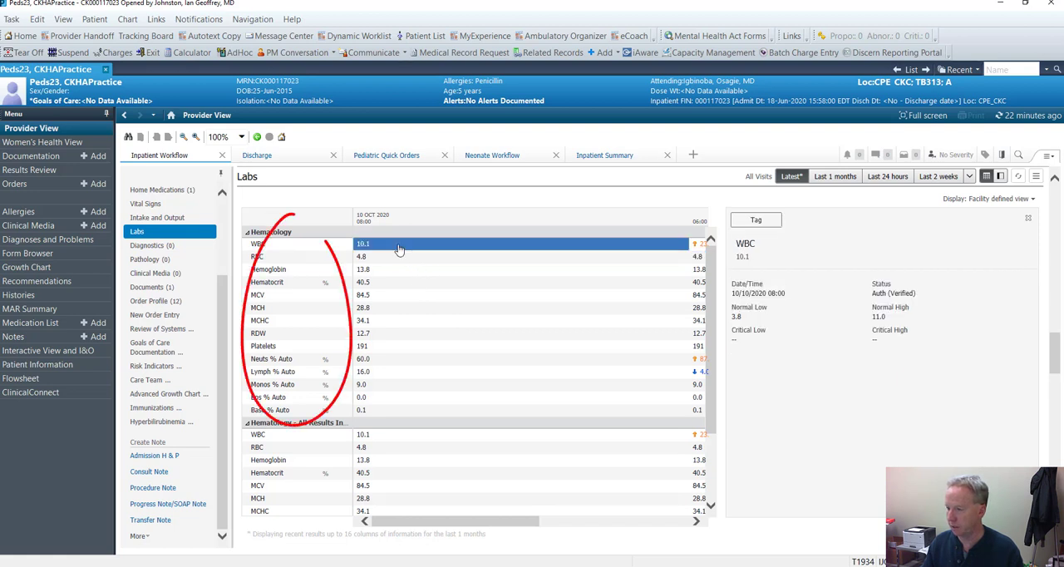
shift+click(409, 410)
click(758, 222)
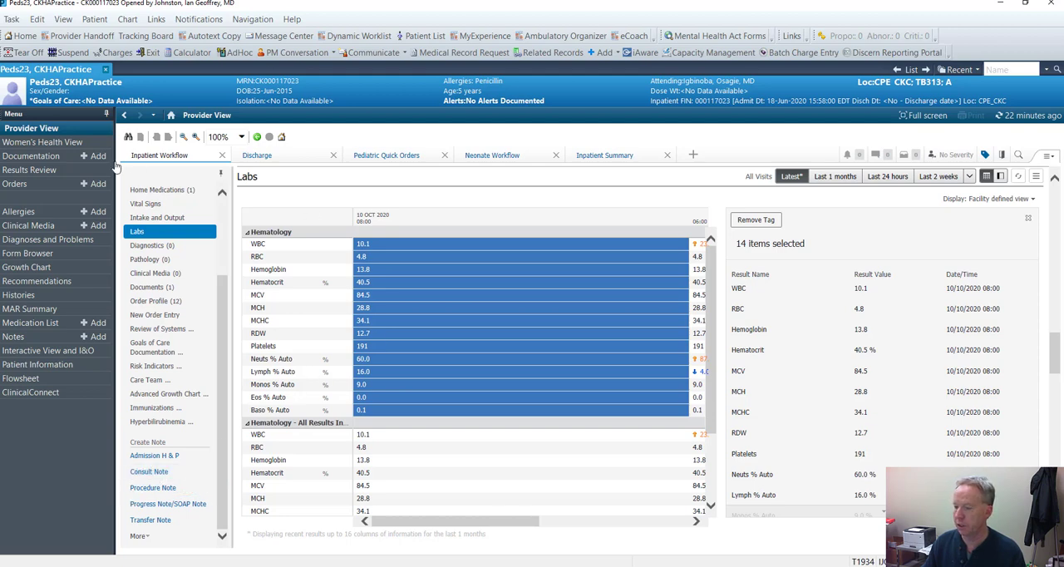
Return to the open Pediatric Consult Note, refresh its Lab Results section, and check the imported table
click(29, 157)
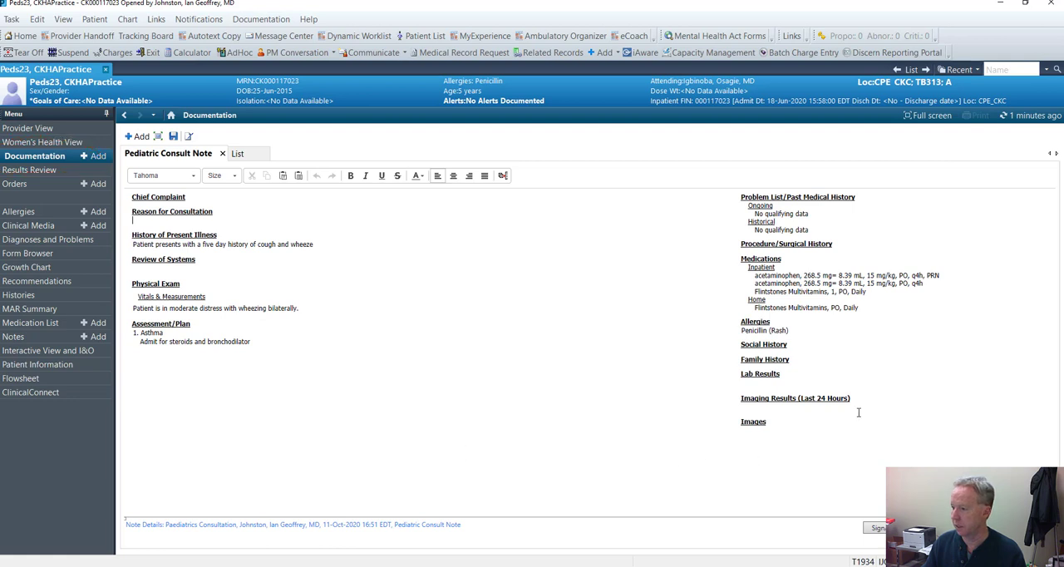
click(759, 384)
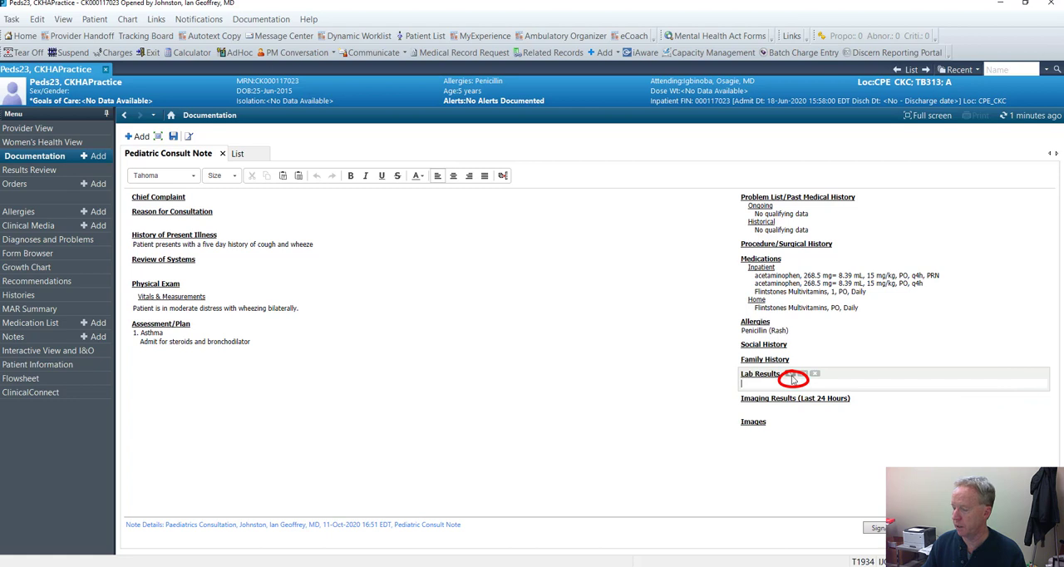
click(790, 378)
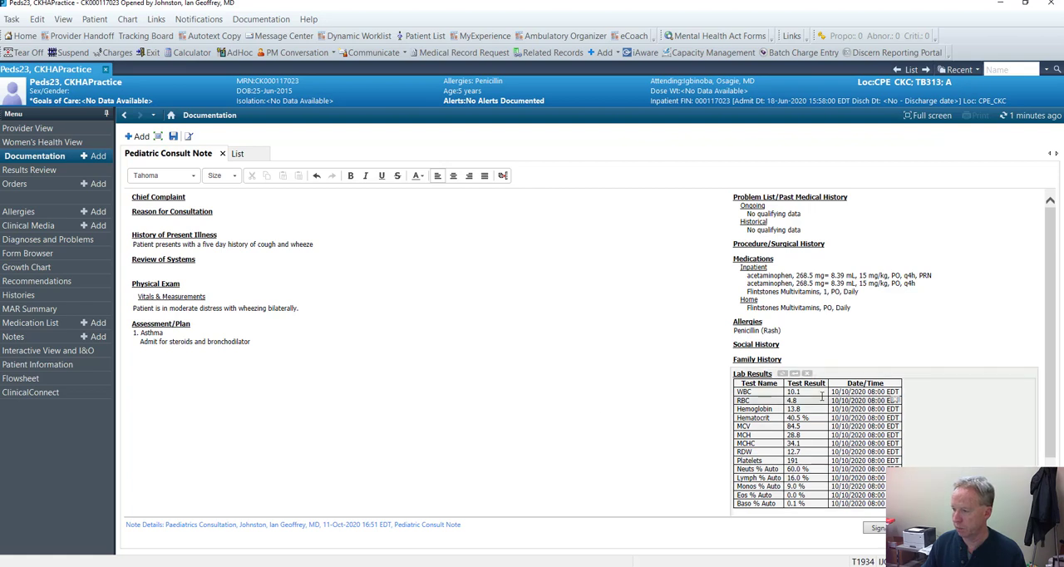
scroll(821, 397, down, 1)
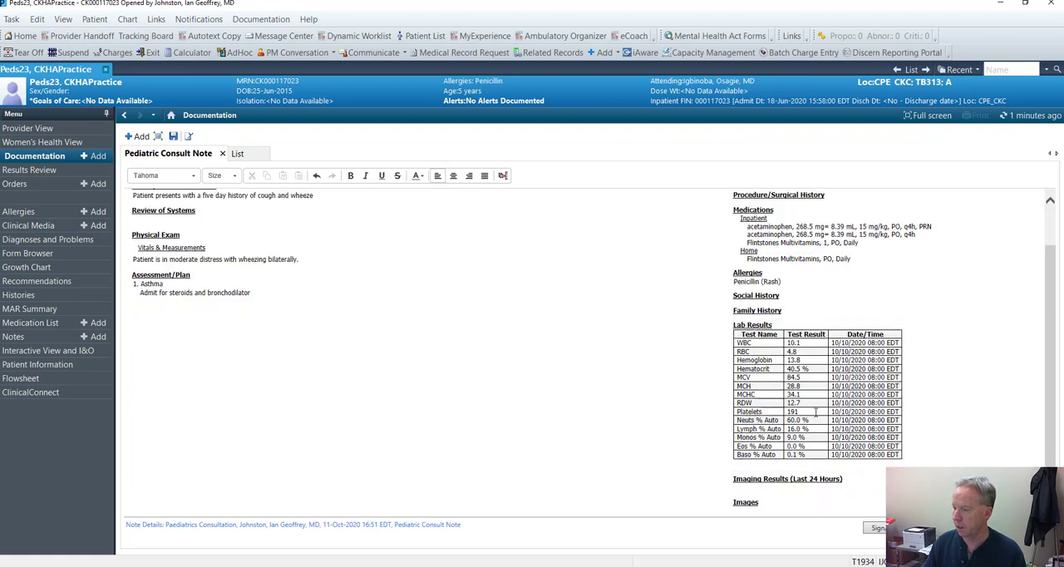
click(815, 413)
scroll(568, 423, up, 1)
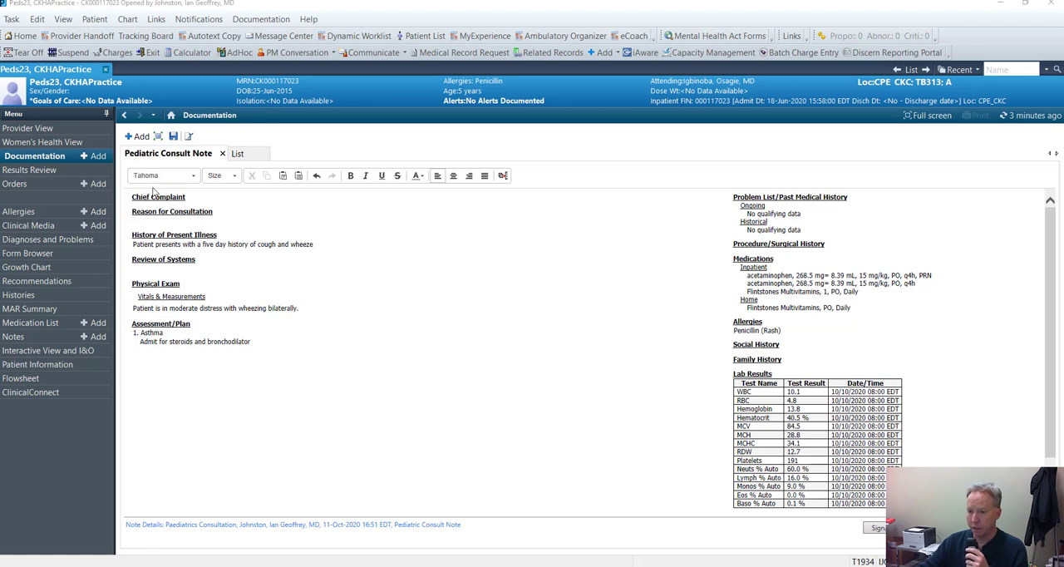
Add a new note from the Consult Note template in the full template list and set its note type
click(139, 137)
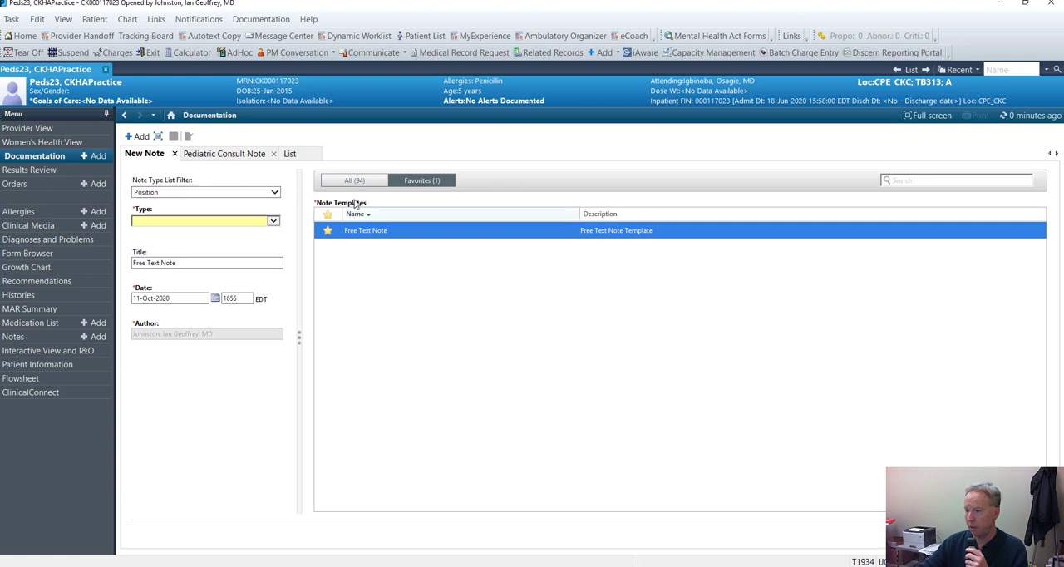
click(356, 181)
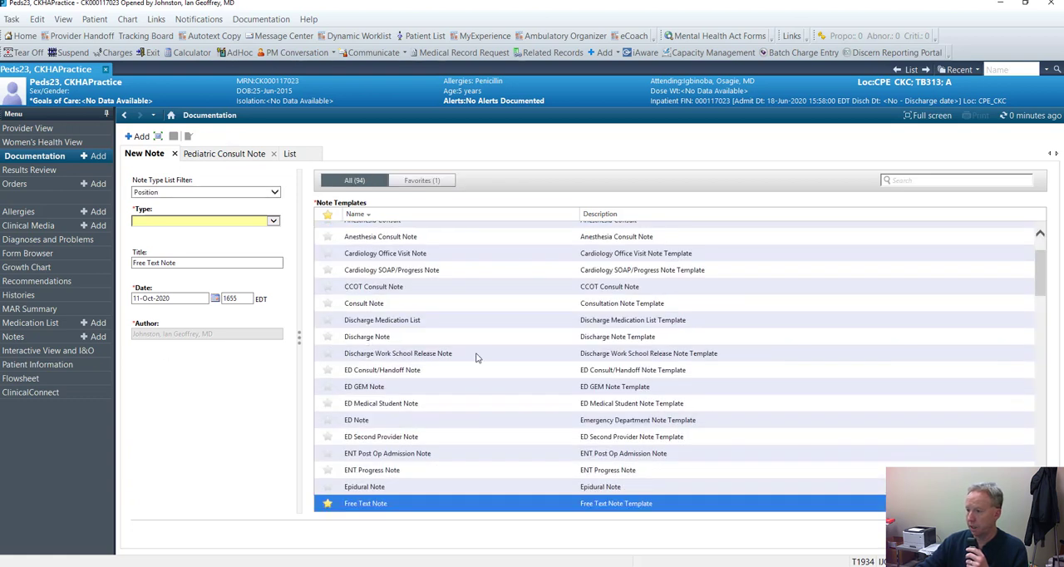
click(378, 305)
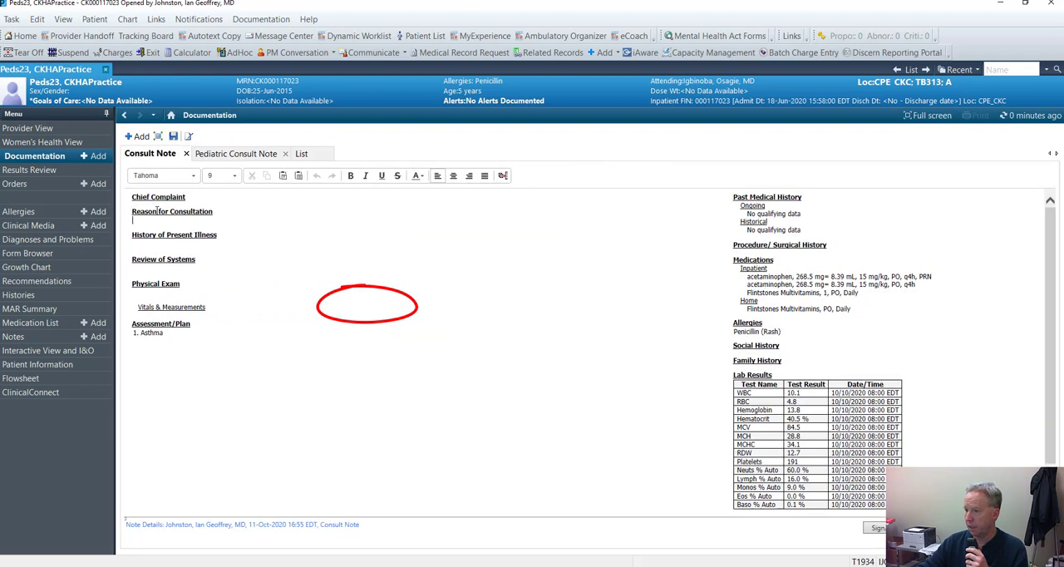
click(161, 217)
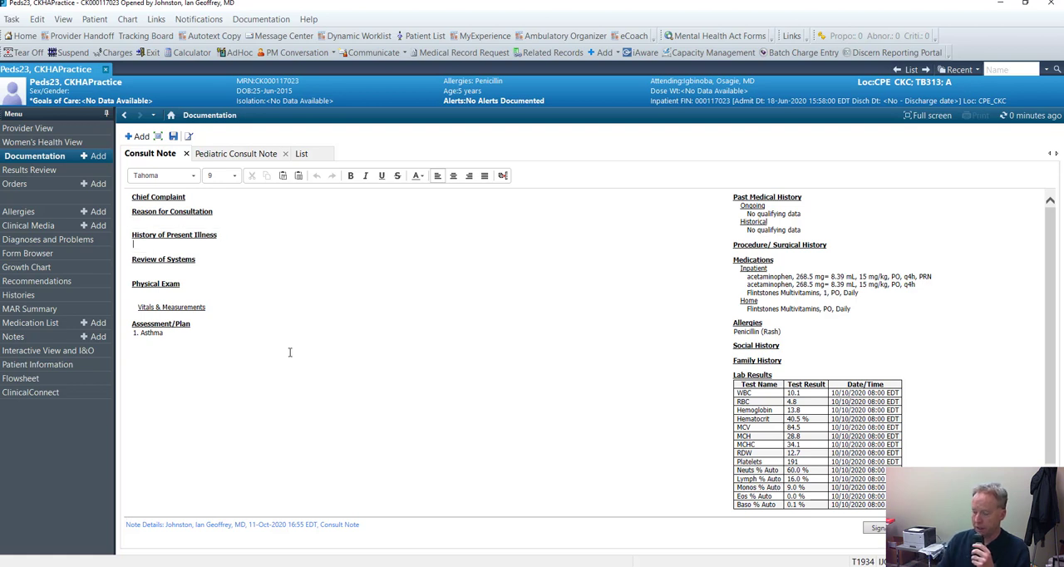
Enter "the ch" under History of Present Illness in the new Consult Note, and discard that note
text(the ch)
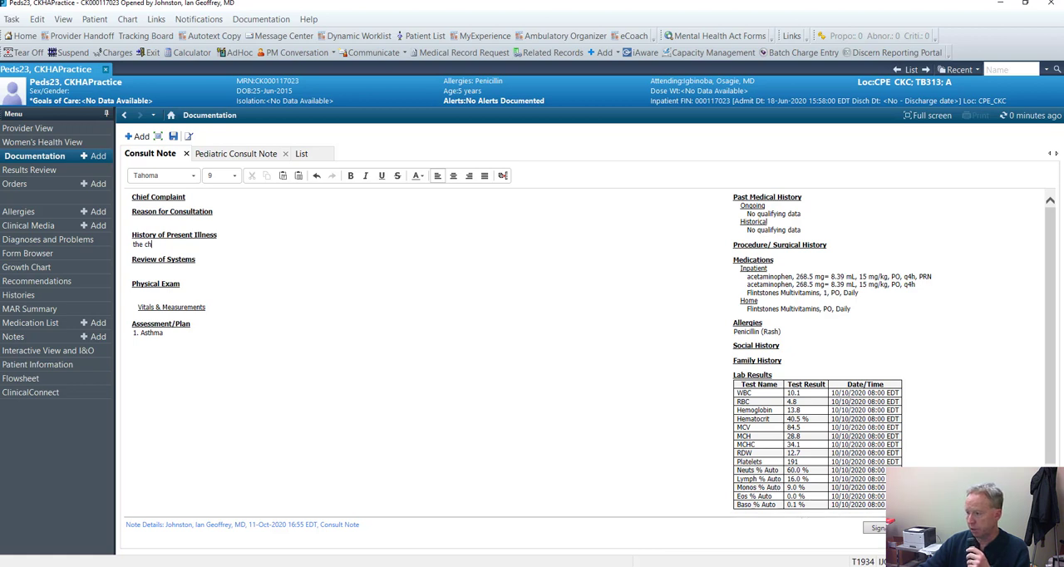
click(1029, 527)
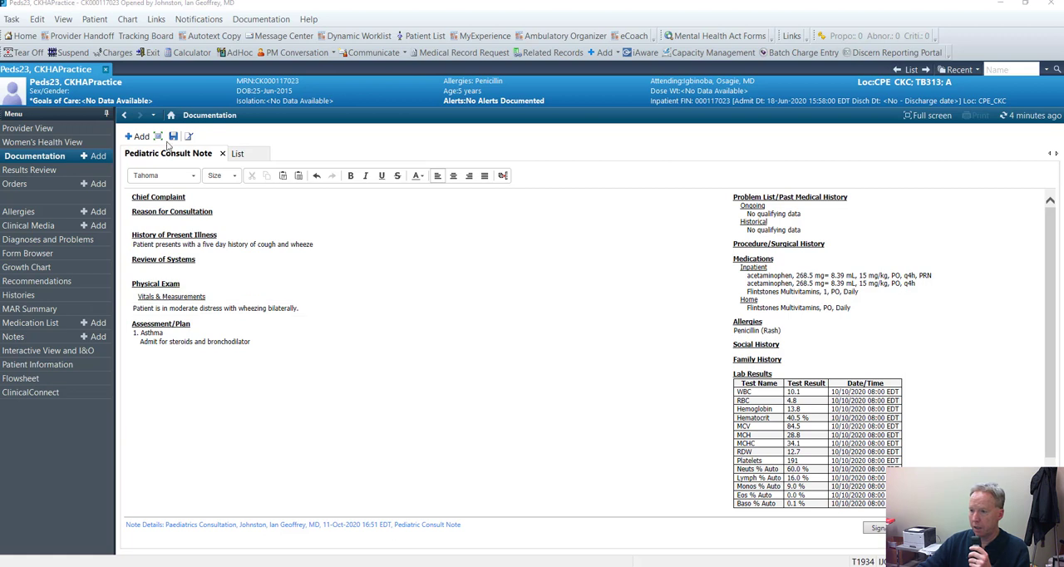
Create a new note from the Free Text Note template with the note type History and Physical
click(140, 137)
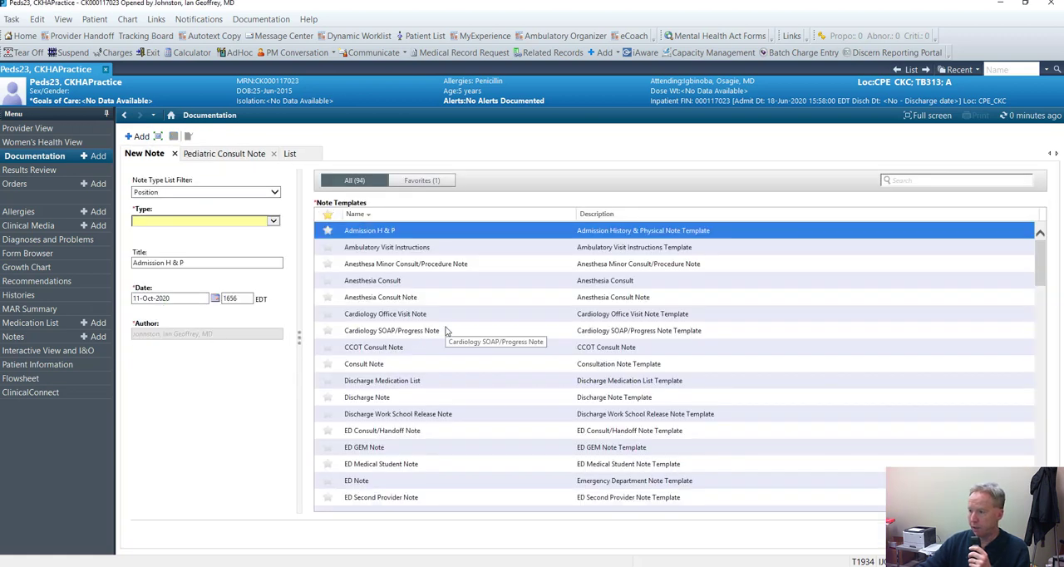
scroll(444, 330, down, 15)
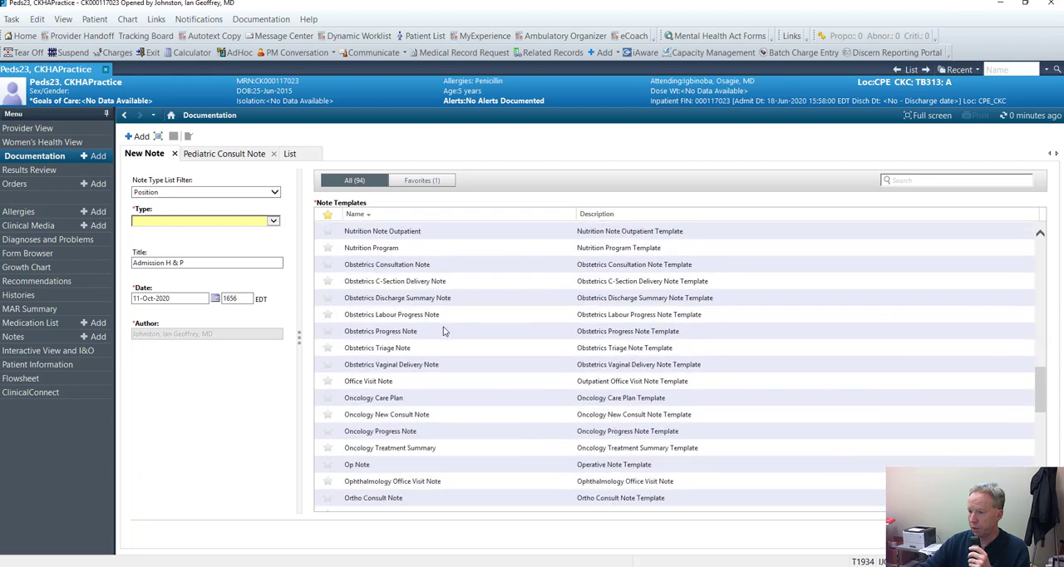
scroll(443, 331, down, 12)
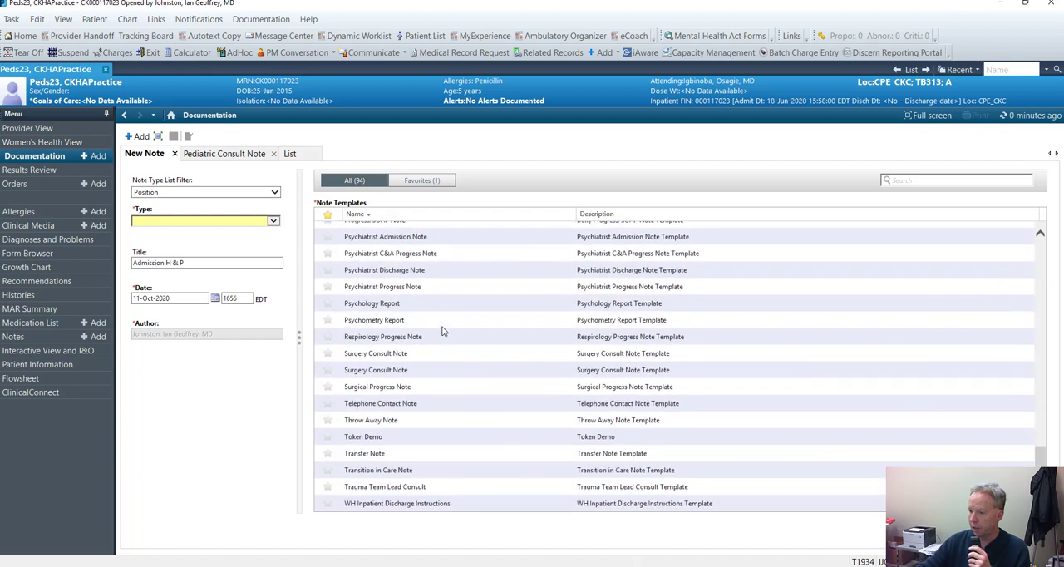
scroll(443, 331, up, 12)
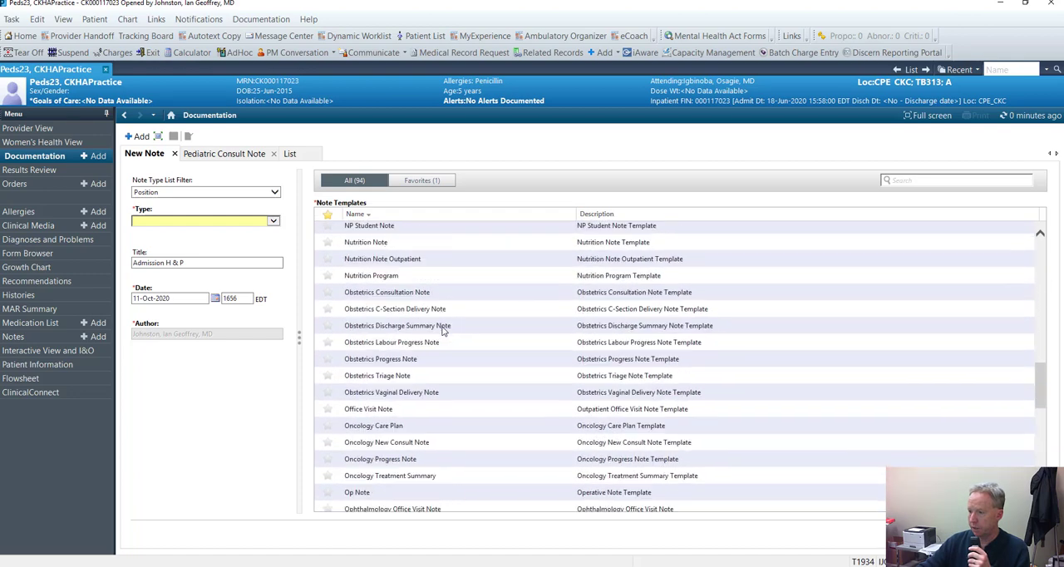
scroll(443, 331, up, 10)
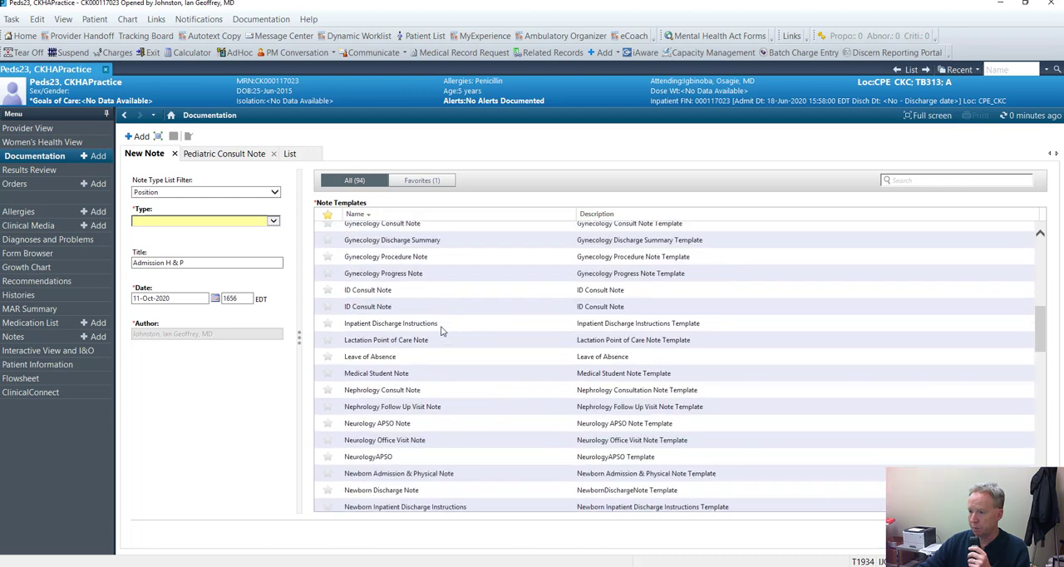
scroll(442, 330, up, 1)
scroll(442, 331, up, 8)
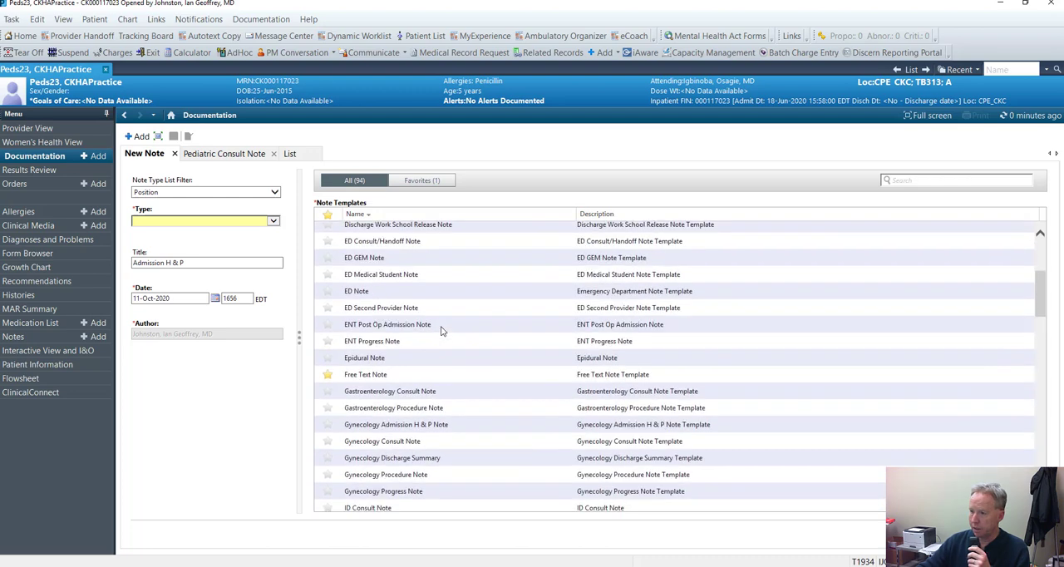
scroll(442, 330, down, 3)
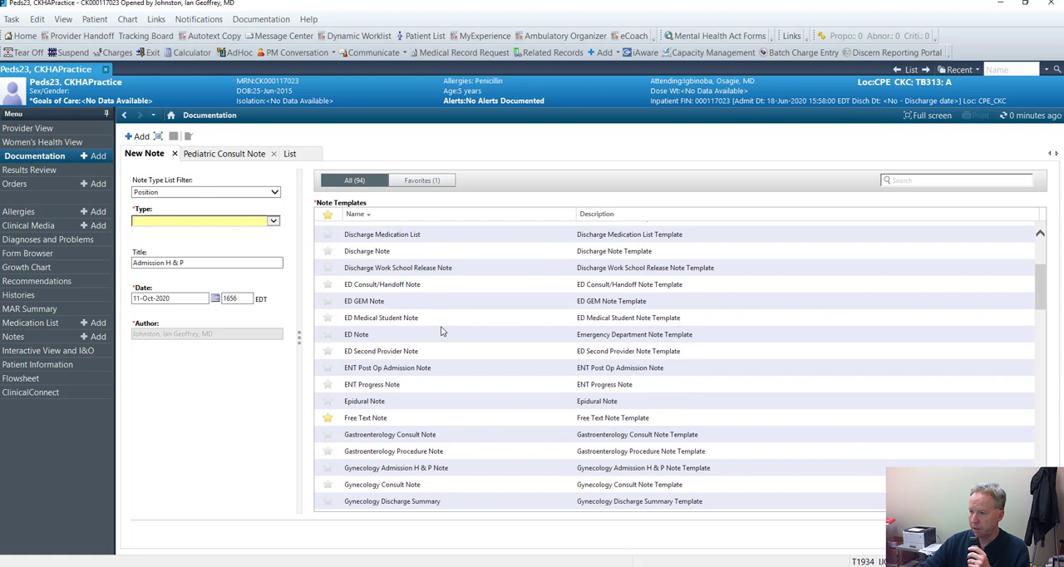
scroll(442, 331, down, 1)
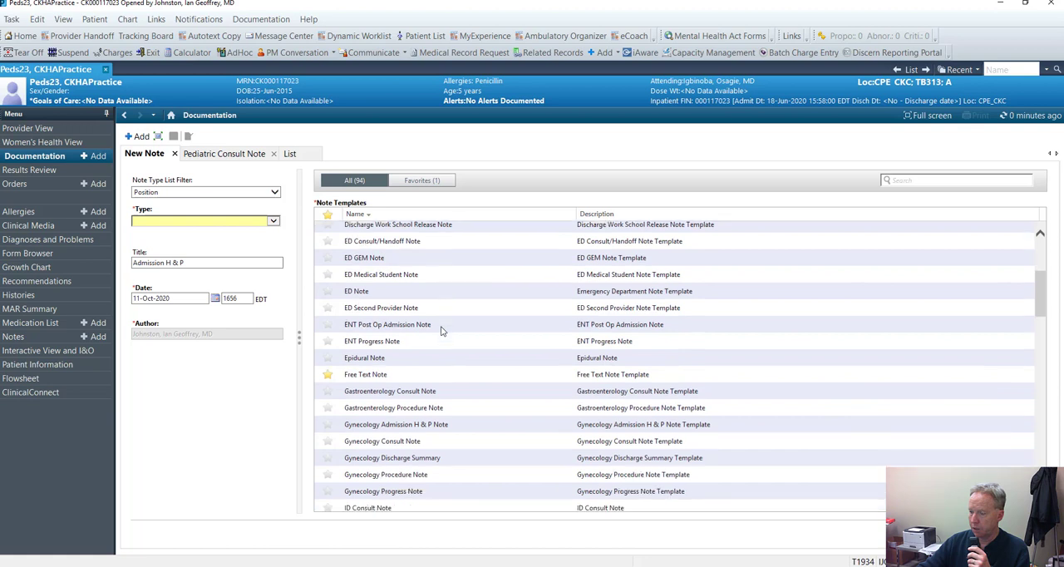
click(389, 375)
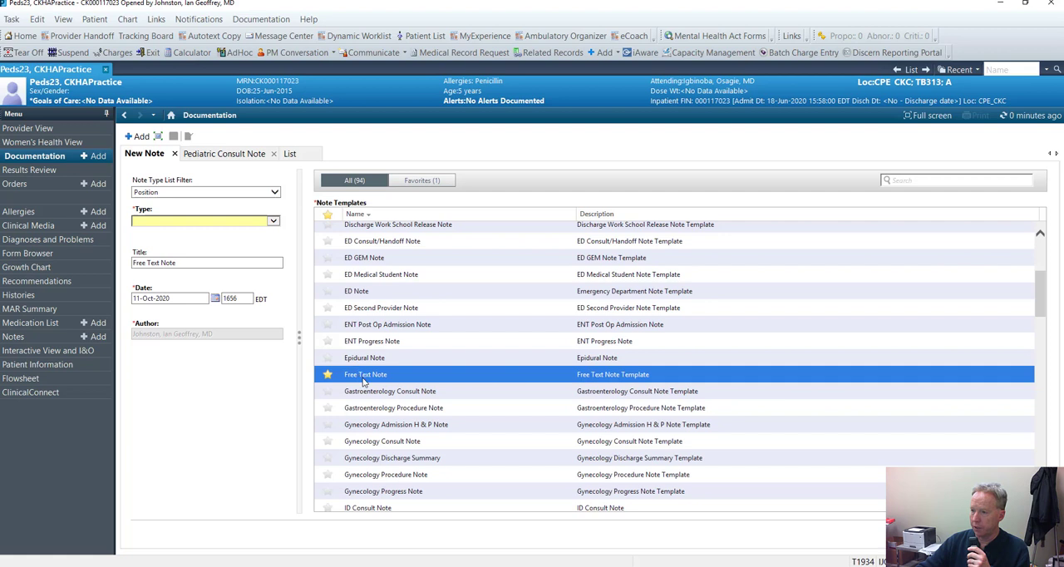
click(273, 222)
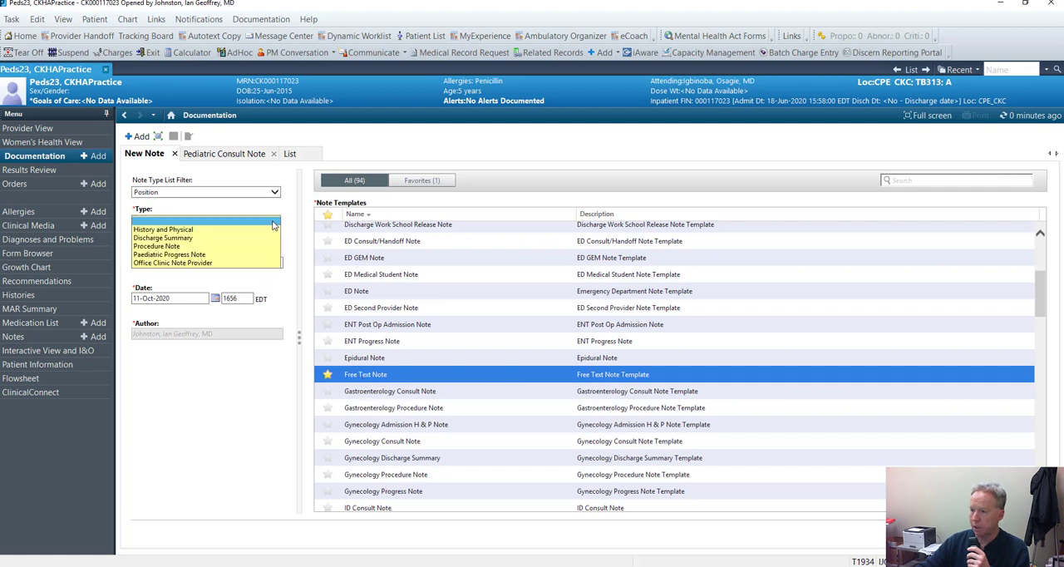
click(165, 230)
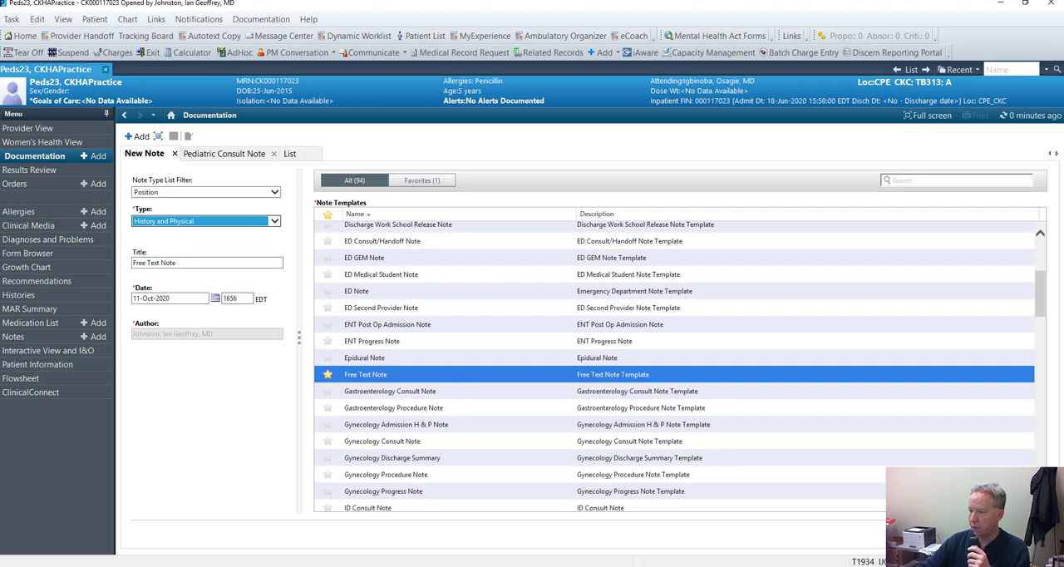
click(974, 532)
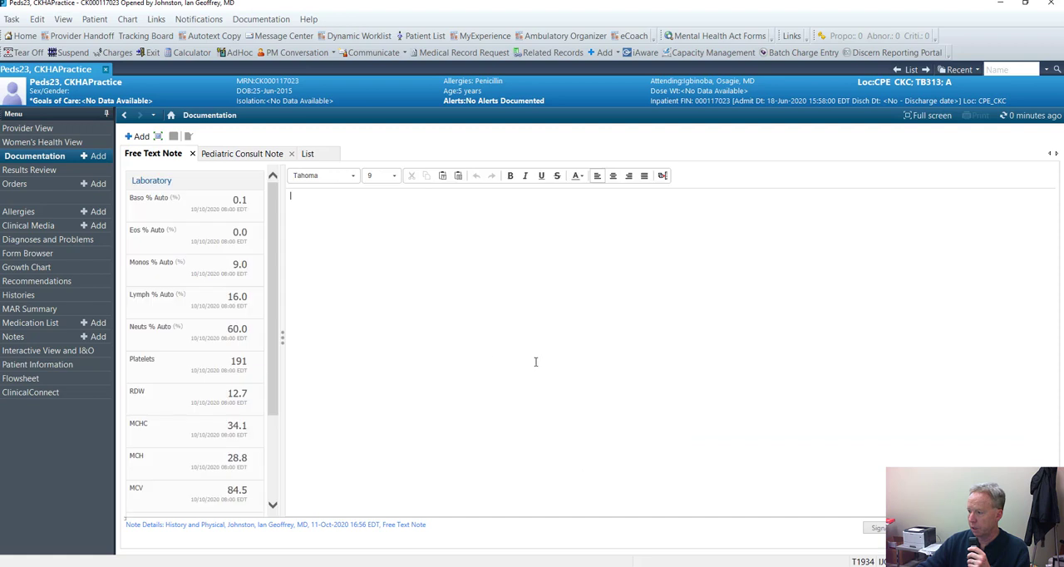